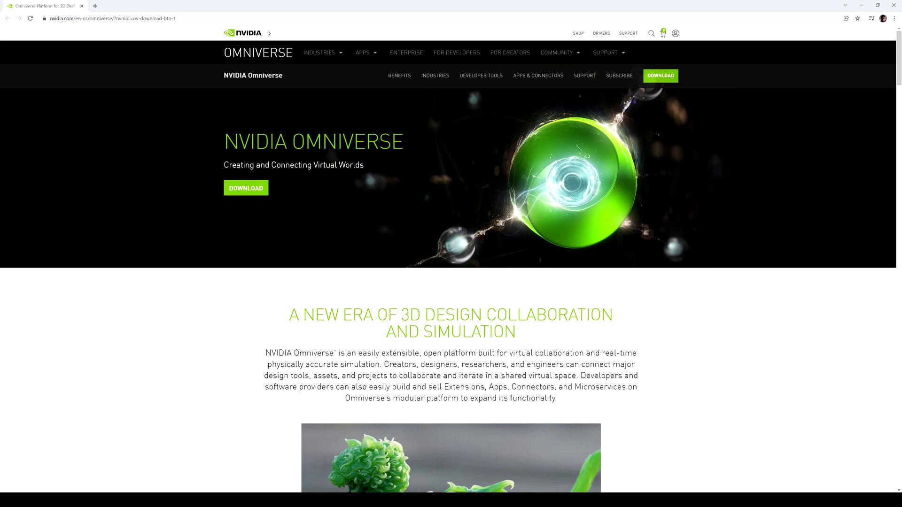
Start the Omniverse download and choose 'Personal Gaming and/or Entertainment' as the intended use
click(237, 190)
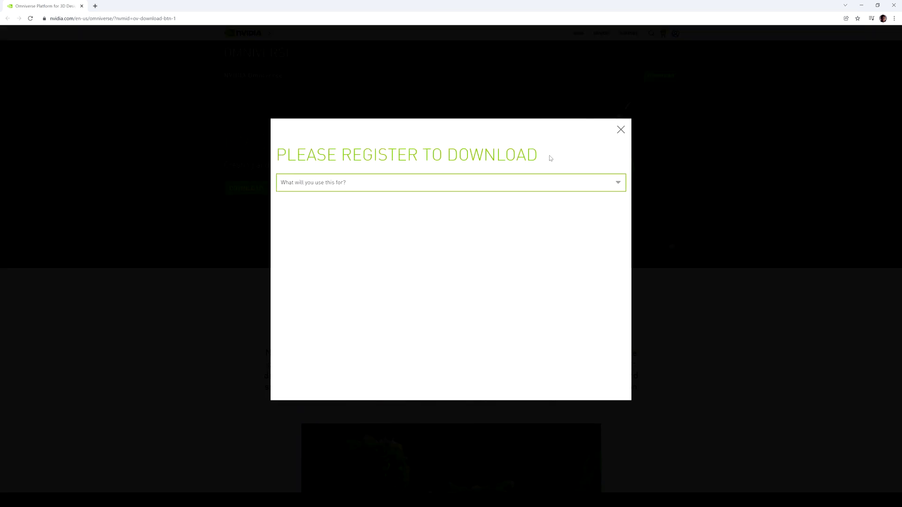
click(351, 185)
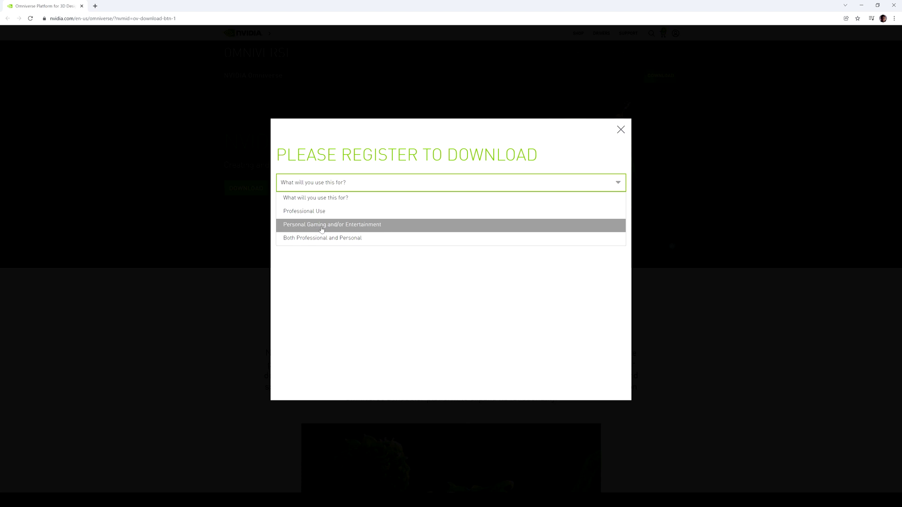
click(357, 230)
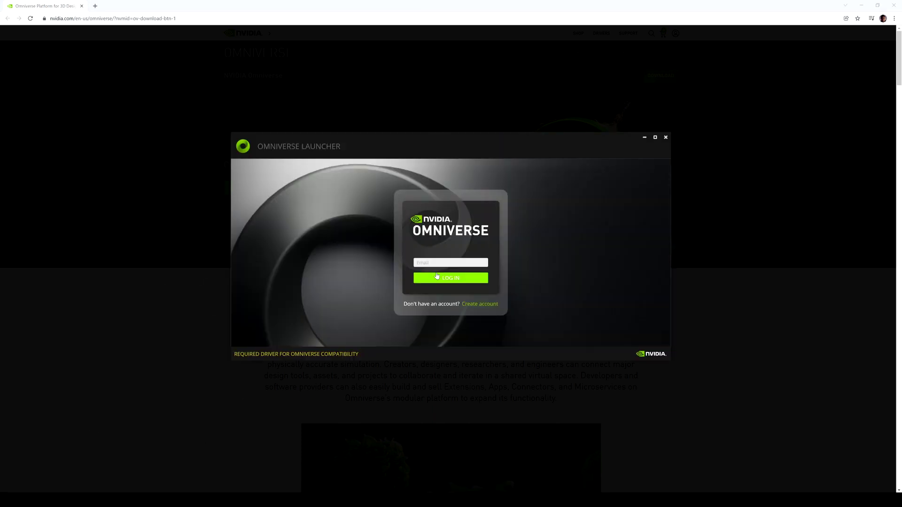
Enter the account email in the launcher and confirm a browser for the NVIDIA sign-in page
click(451, 263)
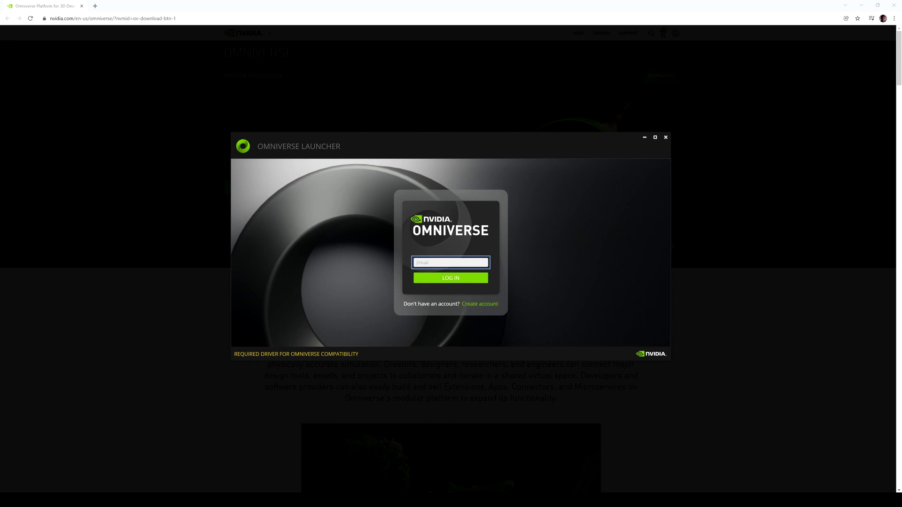
click(475, 288)
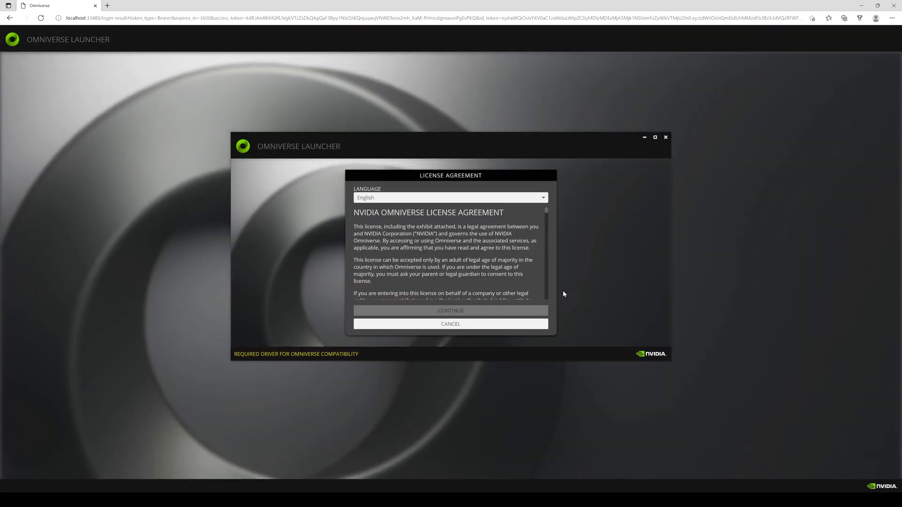
Accept the license and data collection terms, keep the default library, data and cache paths, and install Cache
drag(547, 213, 547, 300)
click(488, 313)
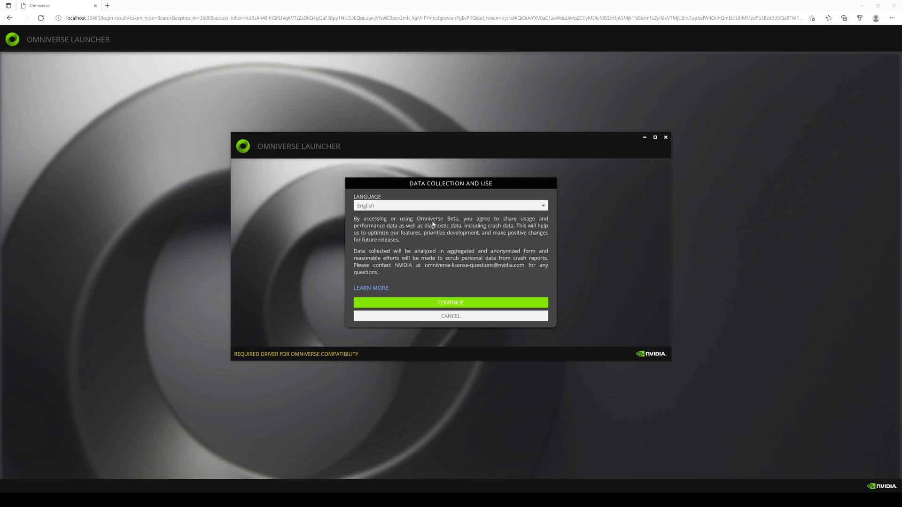
click(439, 305)
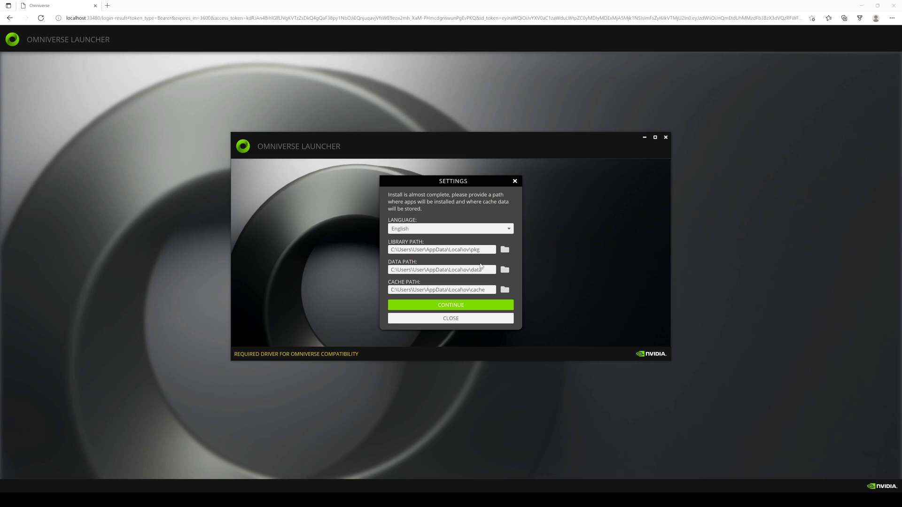
click(449, 306)
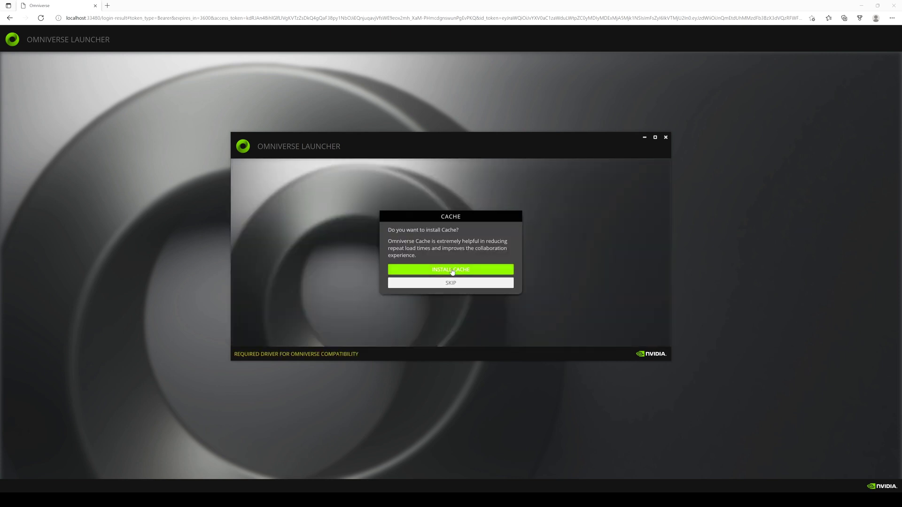
click(452, 269)
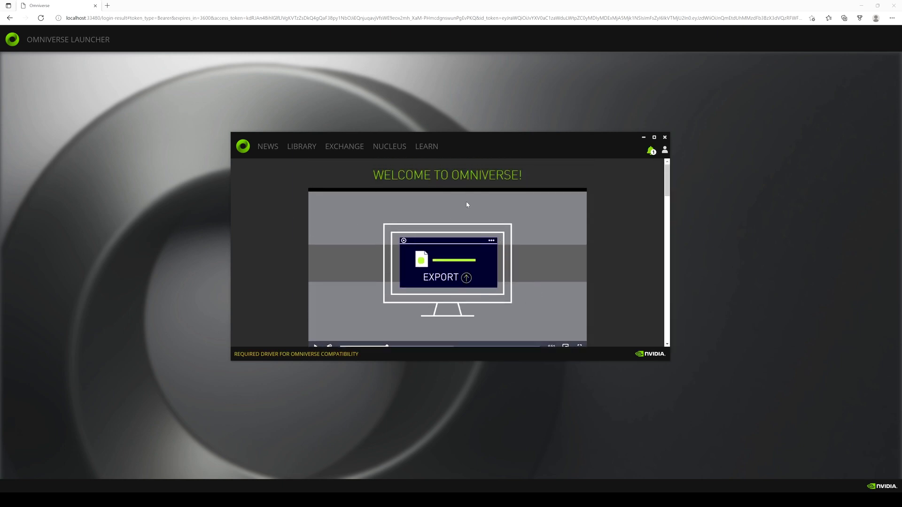
Reload the News page, maximize the launcher, and view Omniverse Cache 2021.2.2 in the Library
click(267, 148)
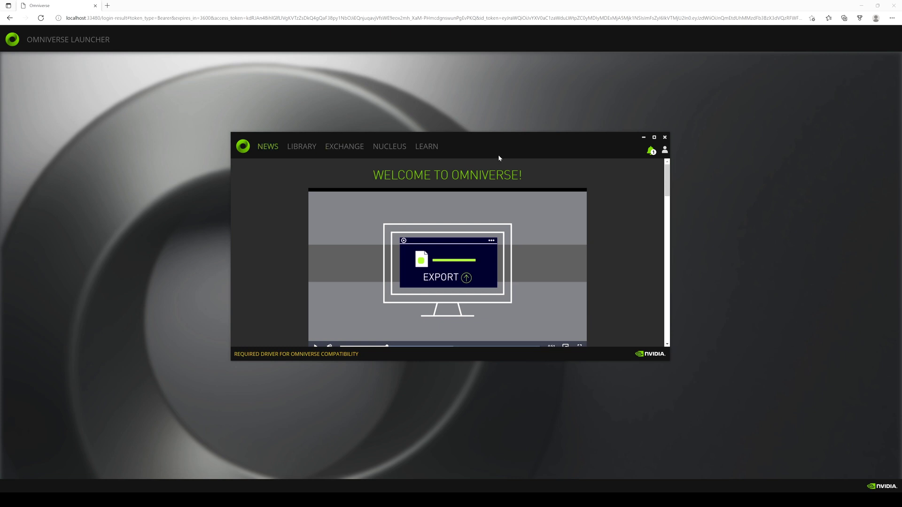
click(266, 148)
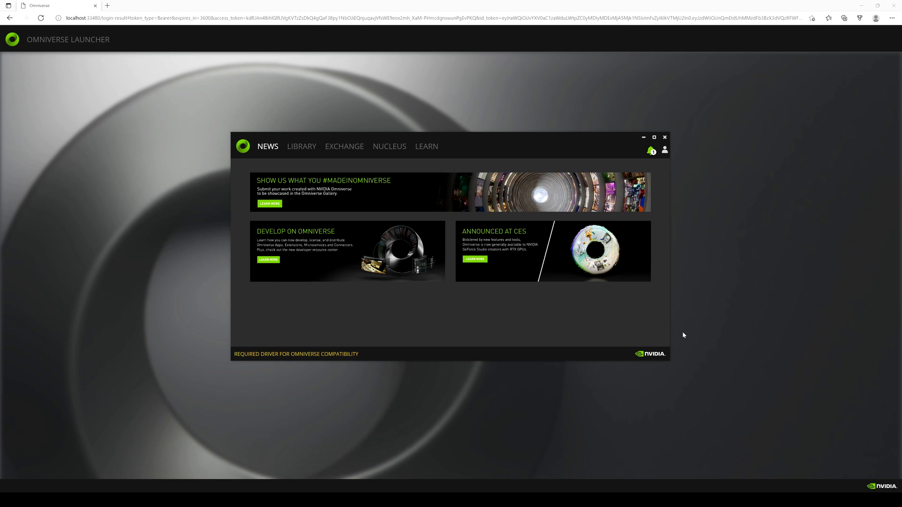
click(654, 138)
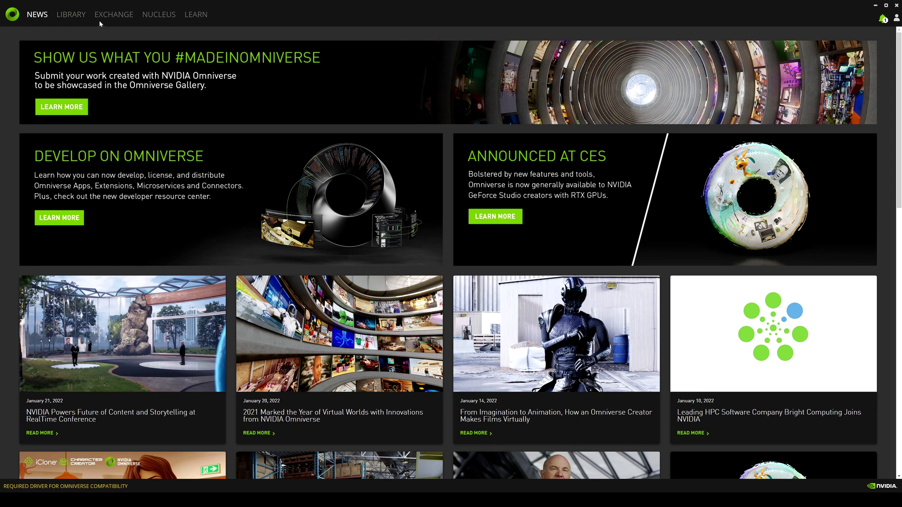
click(72, 15)
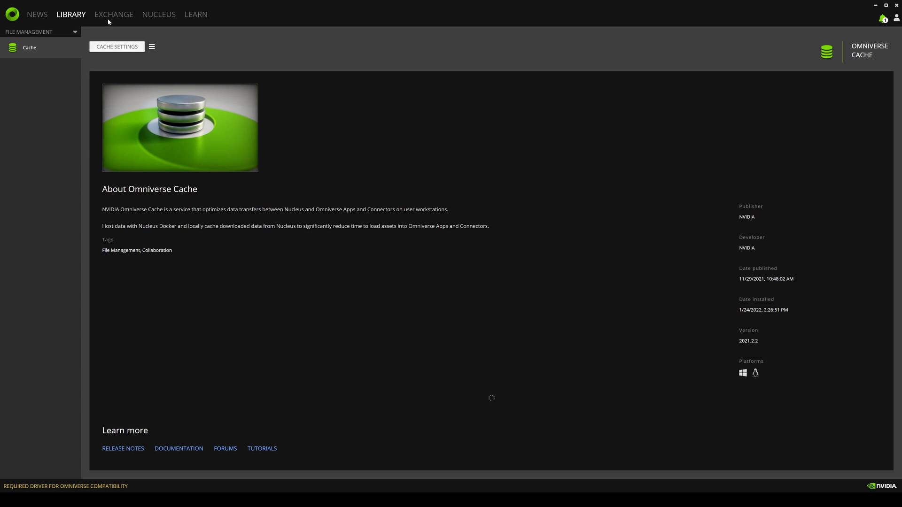
Filter the Exchange by Apps, then by Connectors, before moving to the Nucleus Workstation page
click(120, 17)
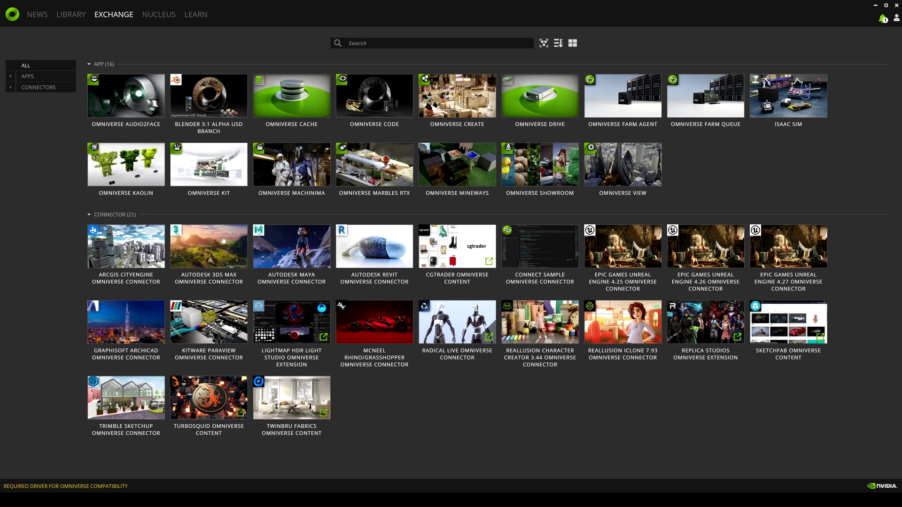
click(27, 78)
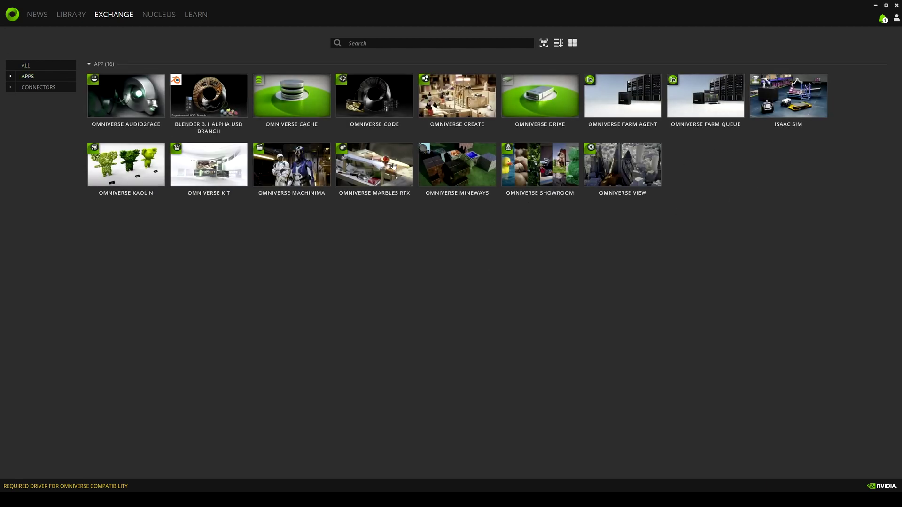
click(37, 89)
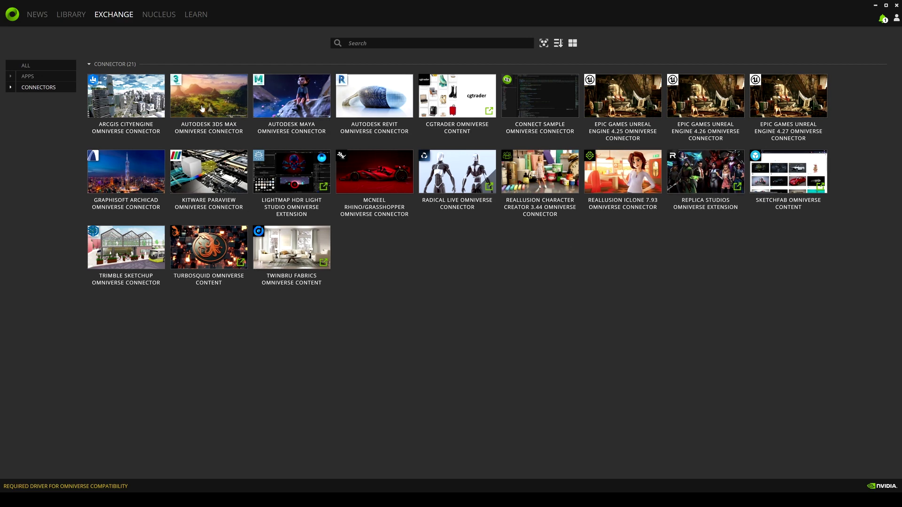
click(160, 16)
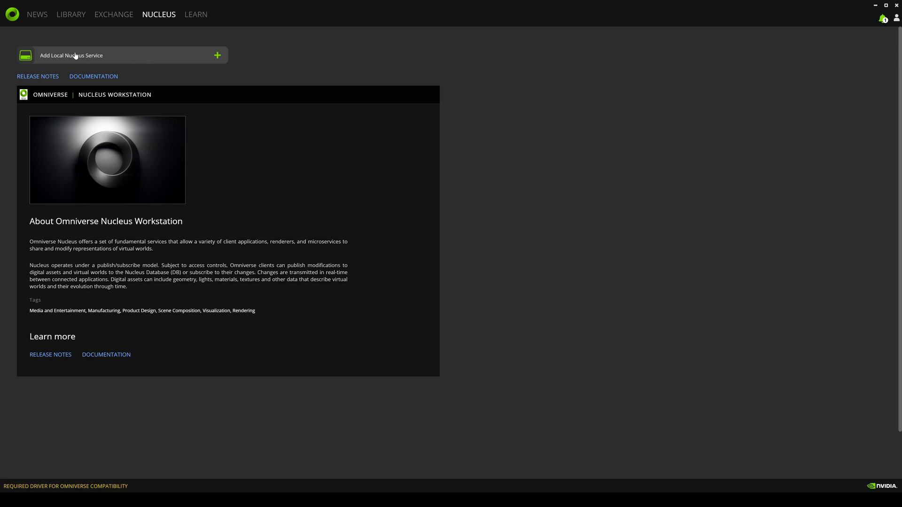
Add a Local Nucleus Service with the default data path and an admin account, and complete setup
click(217, 56)
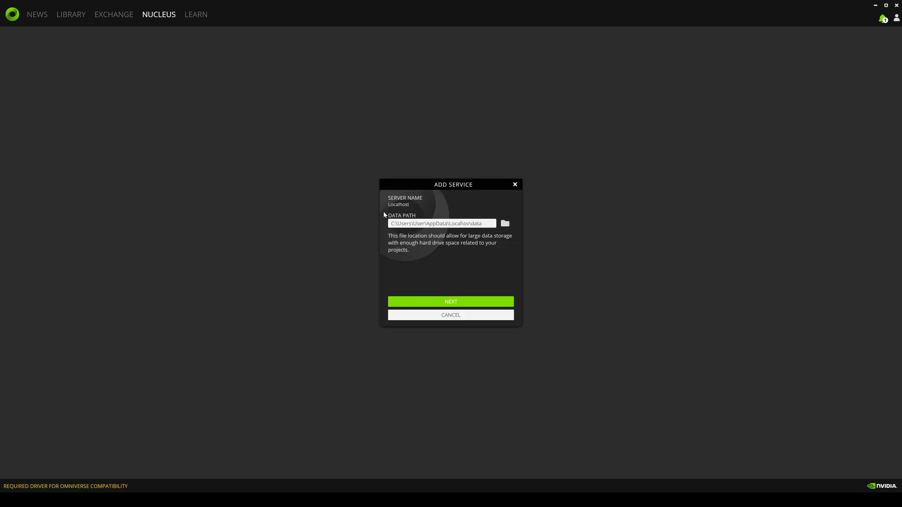
click(453, 302)
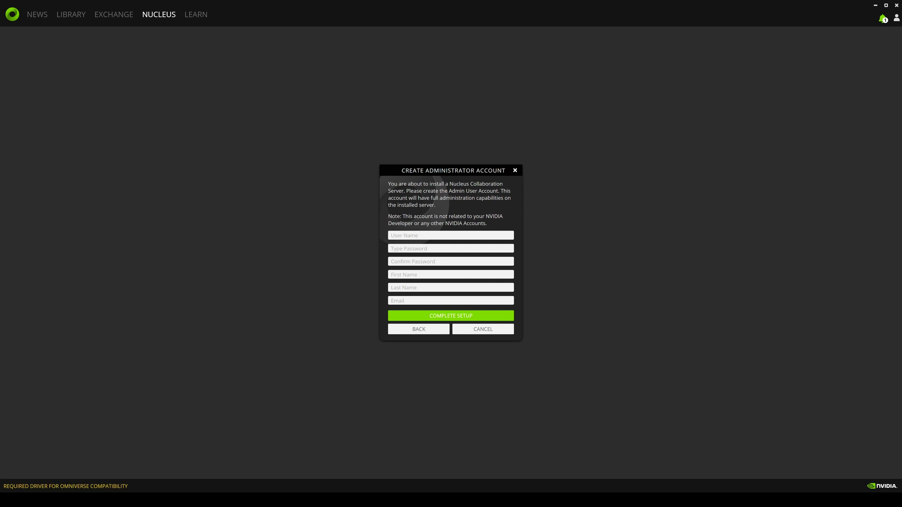
click(461, 318)
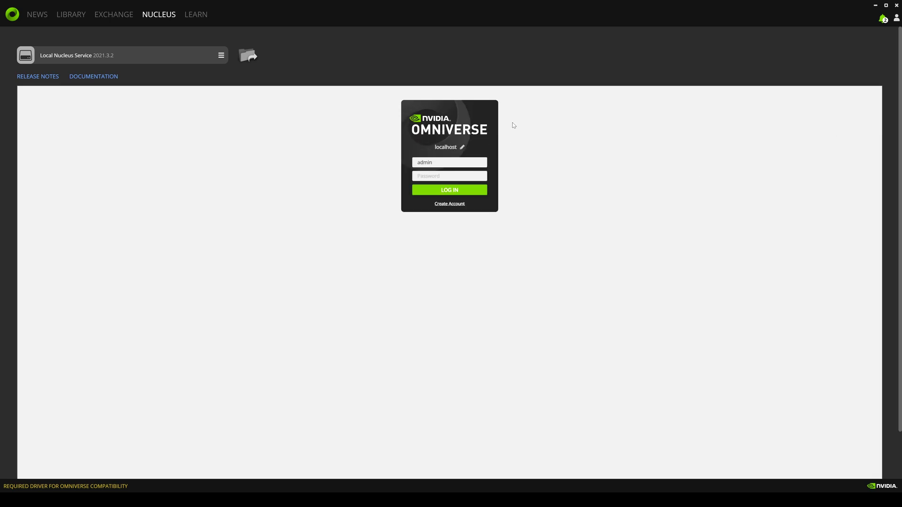
Log in to localhost Nucleus, look inside the NVIDIA folder, return to localhost root, then open Exchange
key(ctrl+a)
key(Return)
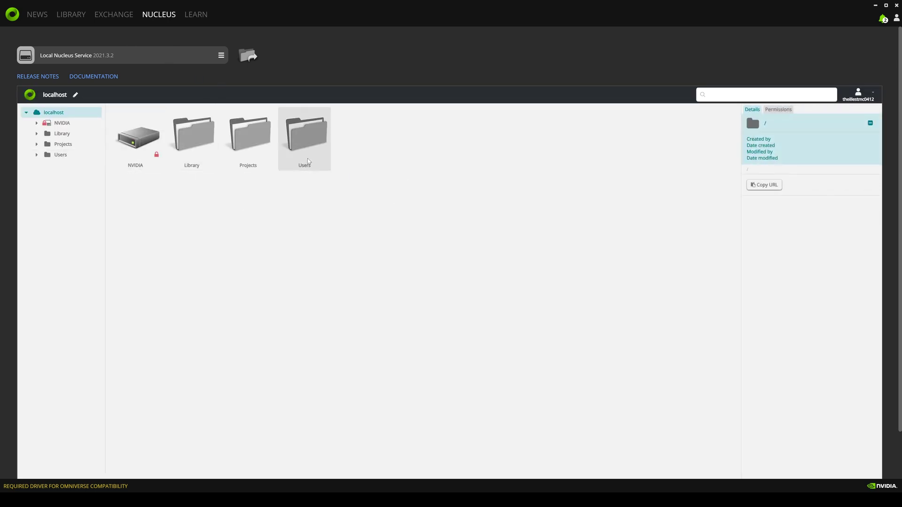
double_click(150, 144)
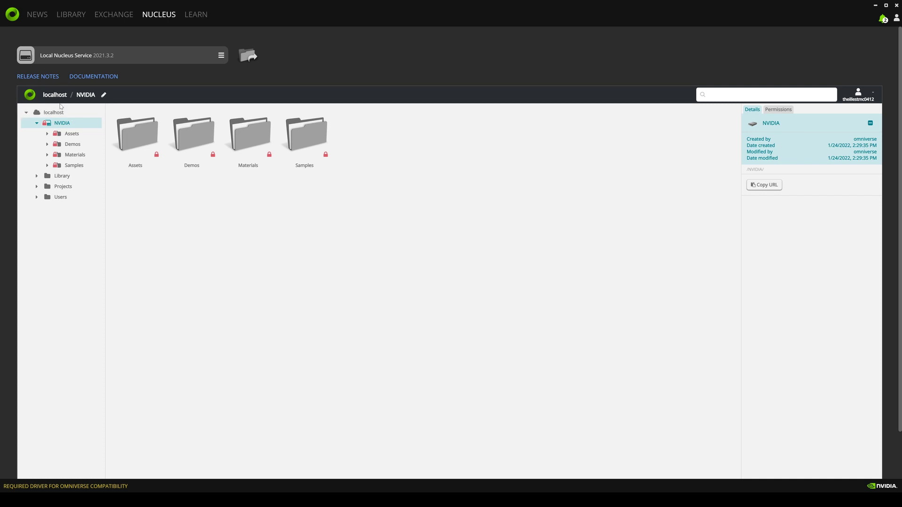
click(55, 95)
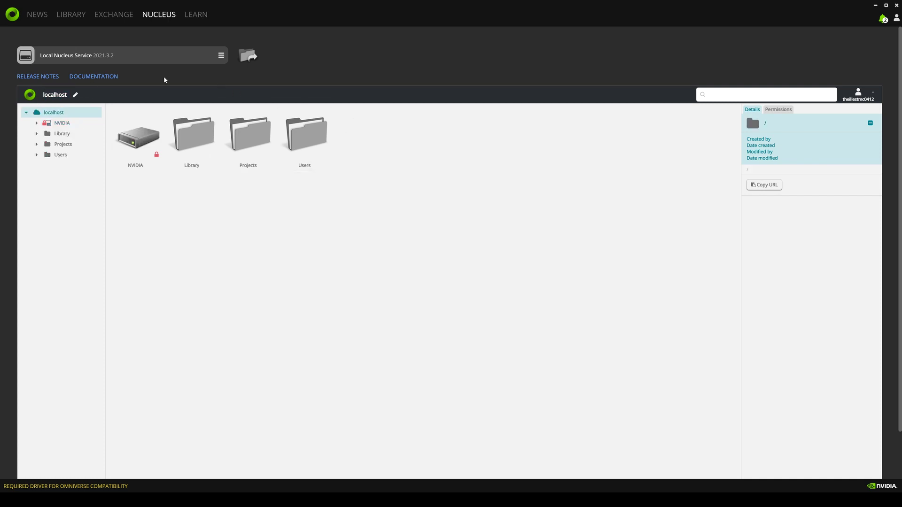
click(113, 15)
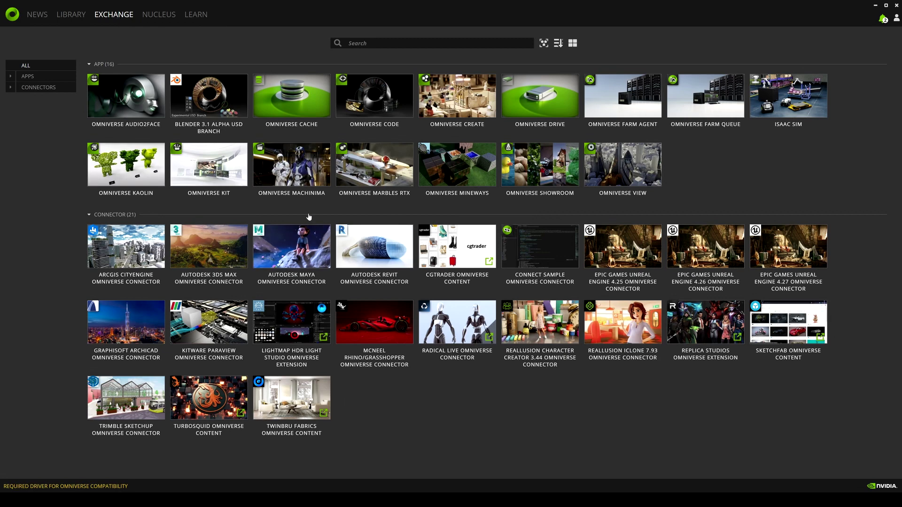
Choose Omniverse Machinima version 2021.2.1-rel.1 from all builds and install it
click(289, 167)
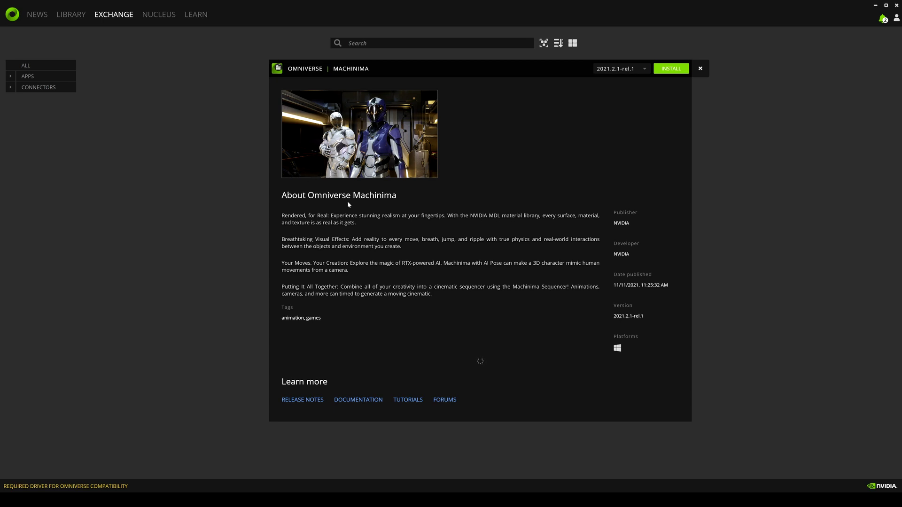
click(645, 69)
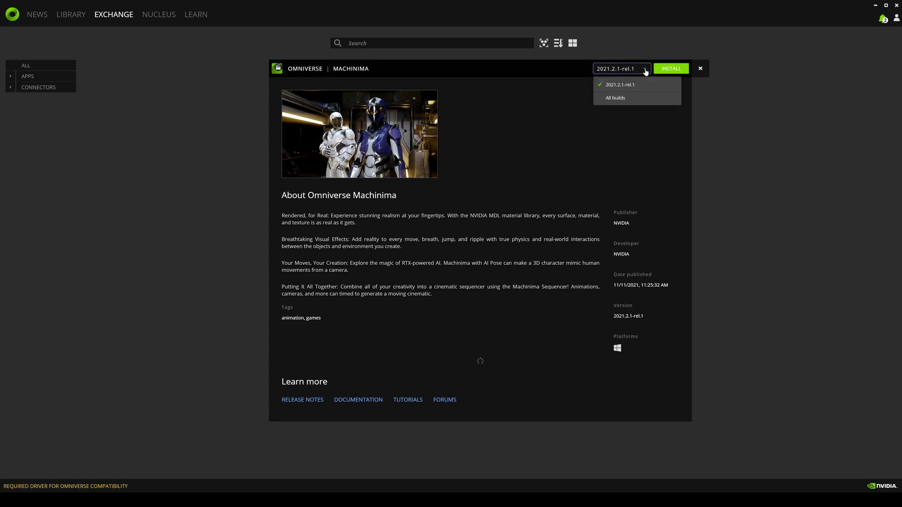
click(611, 96)
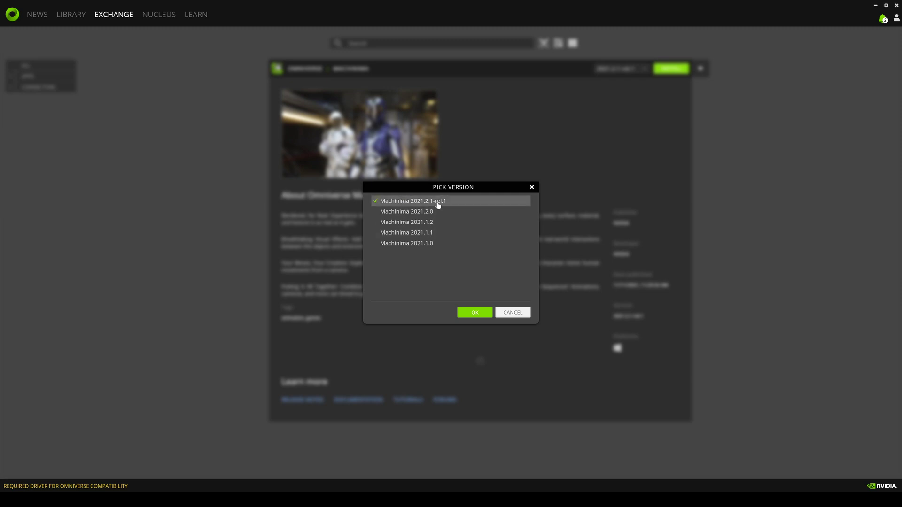
click(473, 312)
click(666, 71)
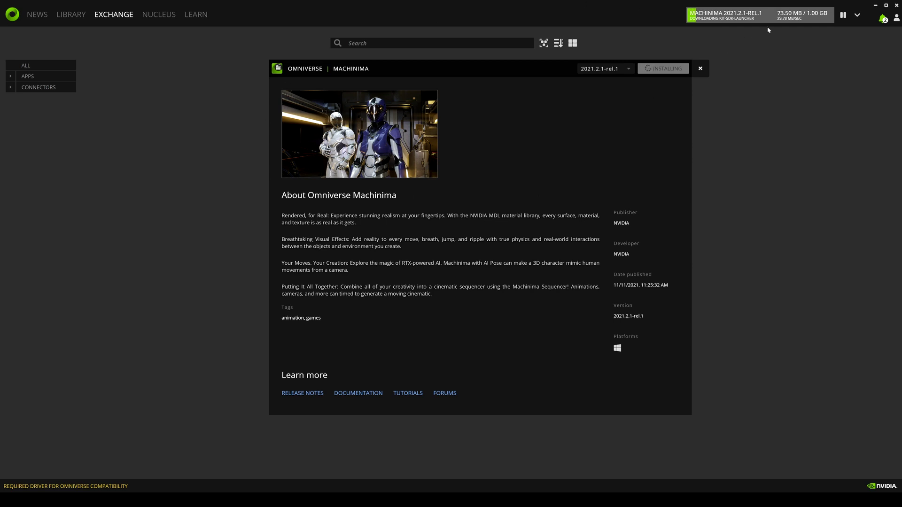
Dismiss the 'Cache is installed.' notification, check the account menu, and return to the Library tab
click(882, 21)
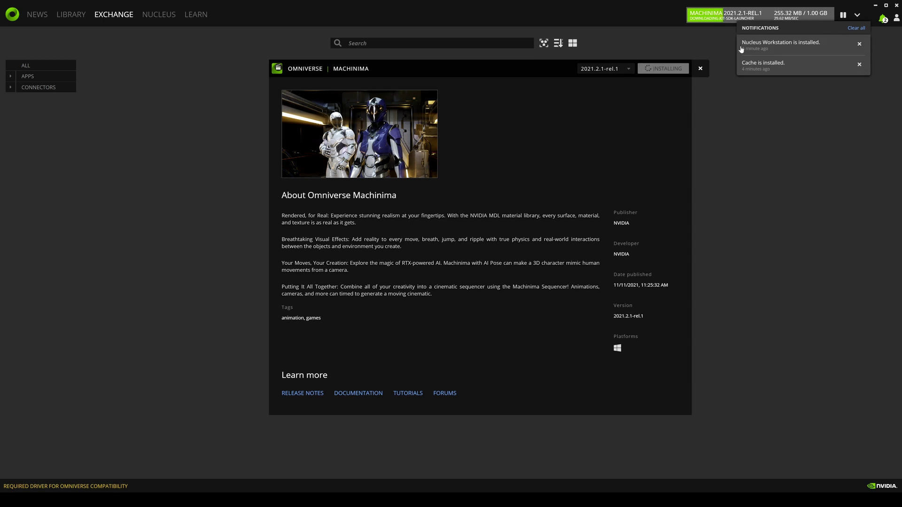
click(770, 68)
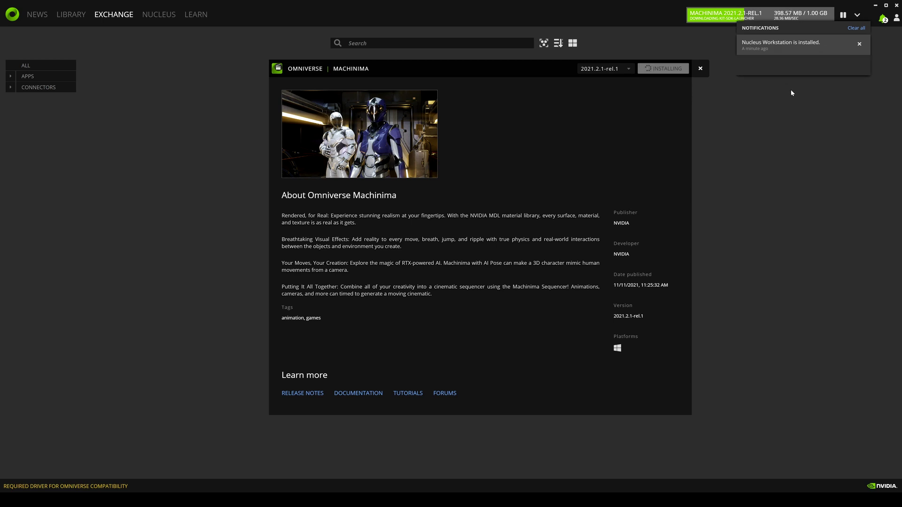
click(895, 20)
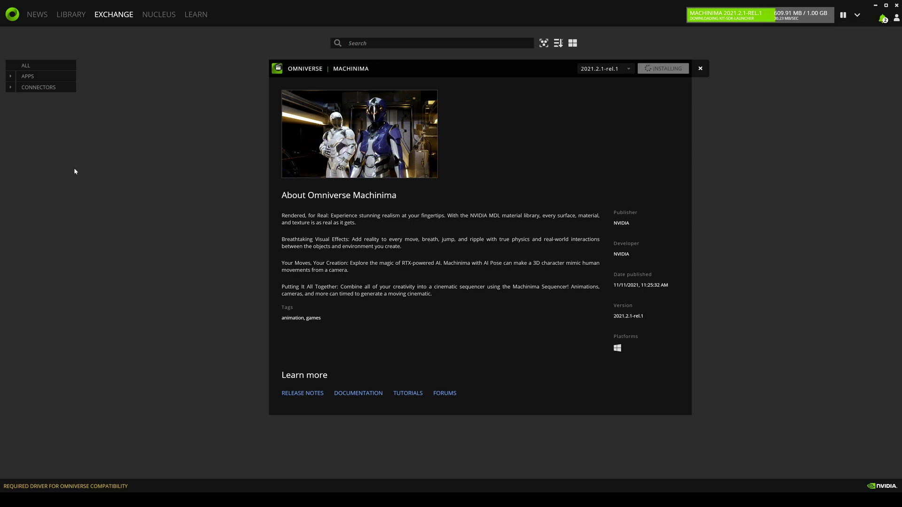
click(71, 14)
Page the Learn tab's Omniverse Basics carousel forward twice to reach Lighting Overview and Audio Overview
click(194, 14)
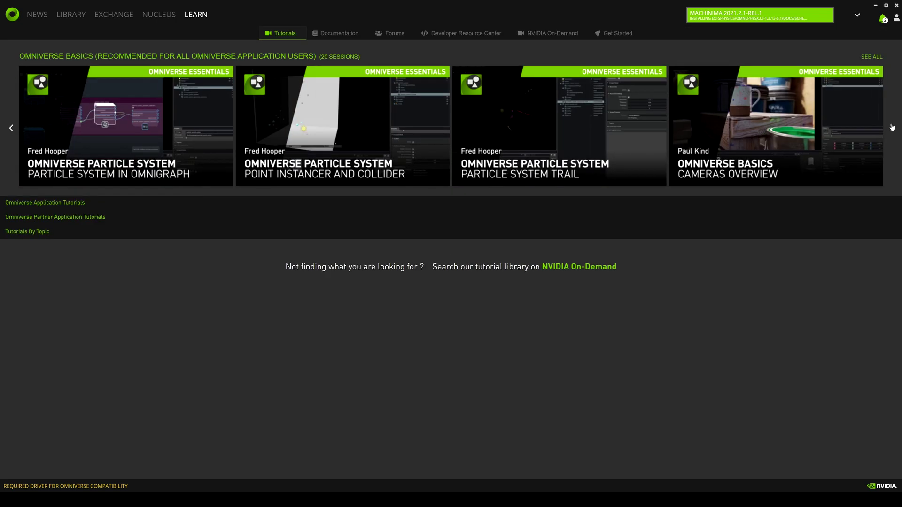
click(891, 127)
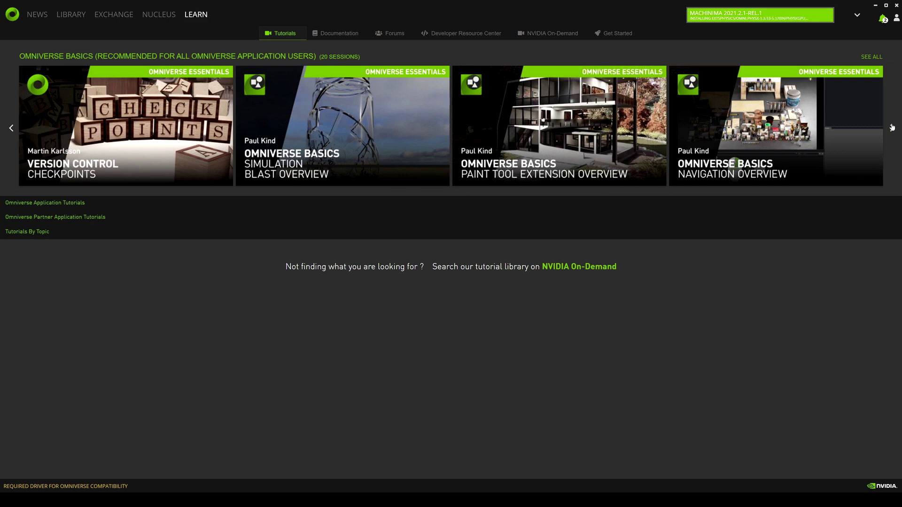
click(892, 128)
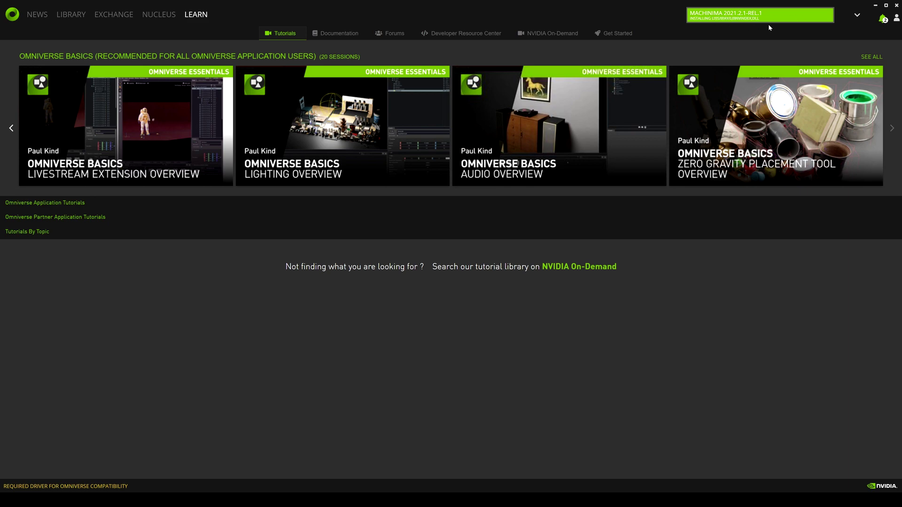
Browse the Exchange catalogue filtered to Connectors while Machinima installs
click(126, 16)
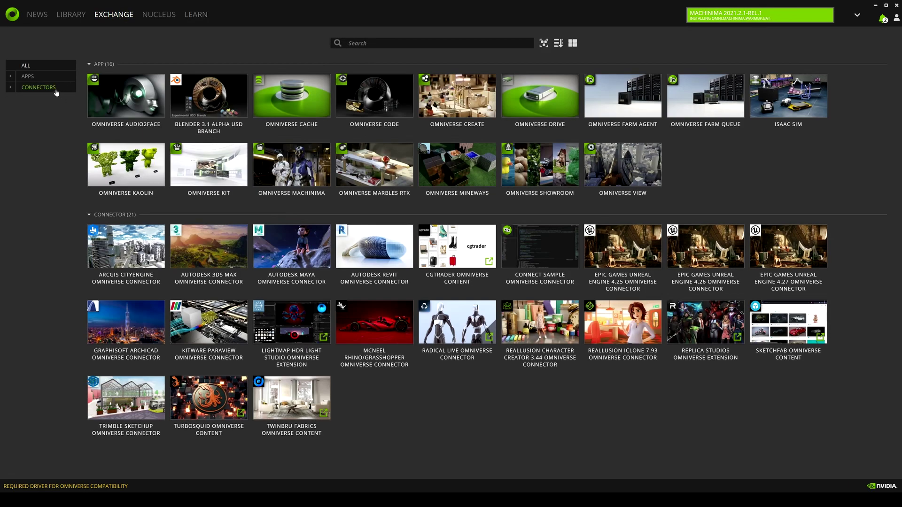
click(49, 88)
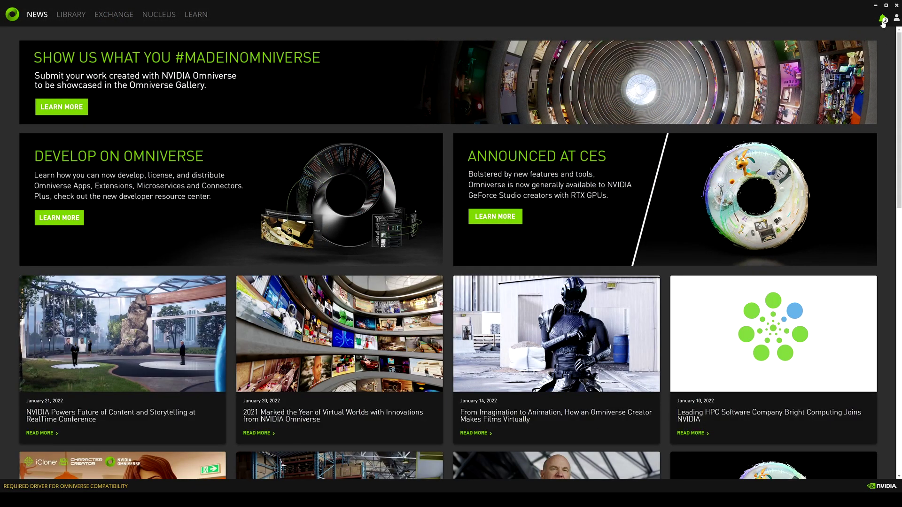
Check the notifications for the 'Machinima is installed.' message
click(882, 18)
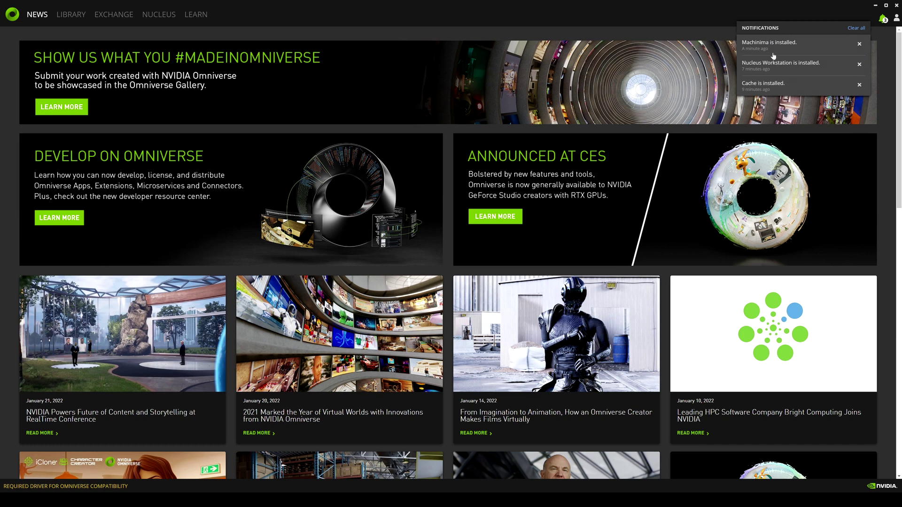